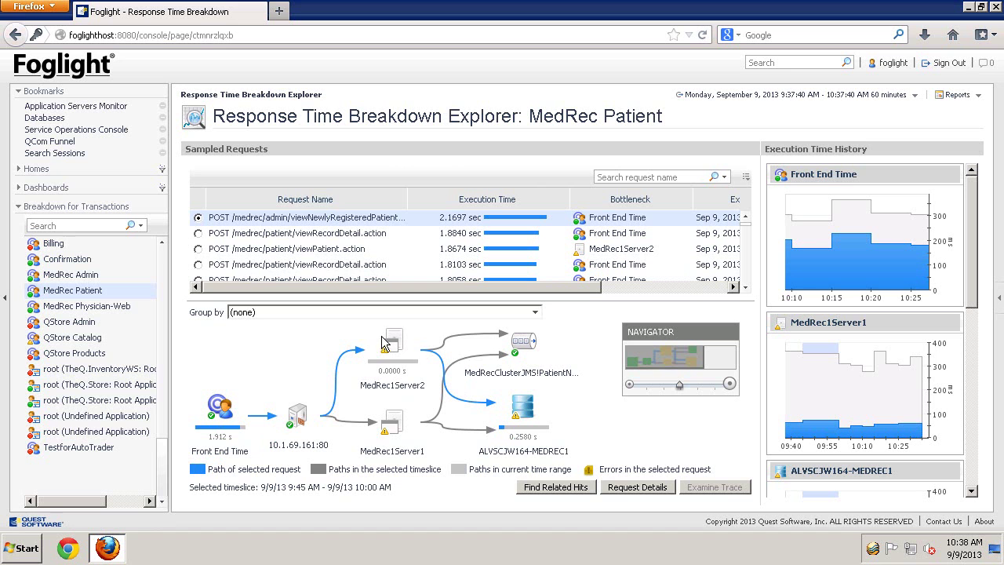
Examine the MedRec Patient flow map for the sampled viewRecordDetail.action and viewPatient.action requests
click(197, 233)
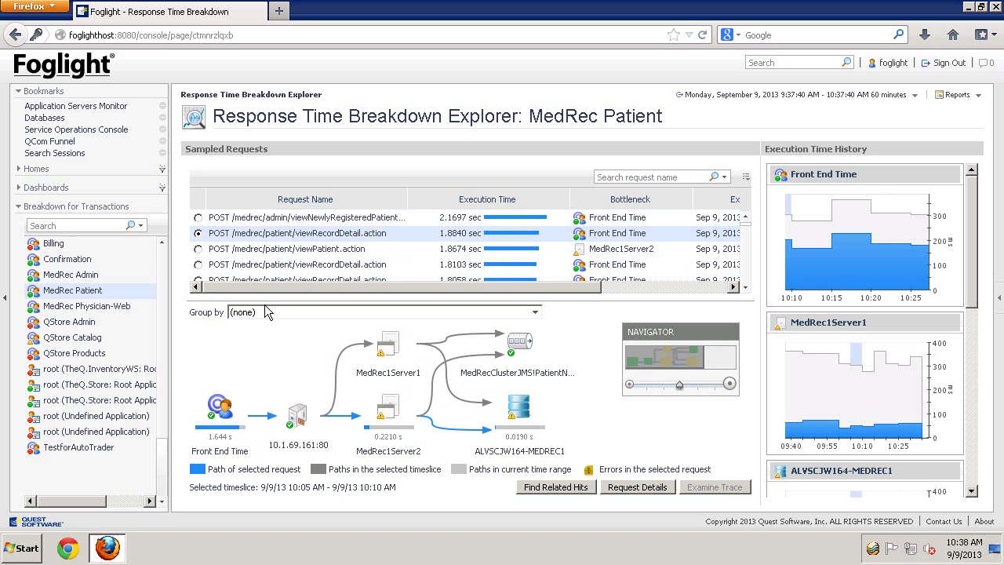
click(198, 249)
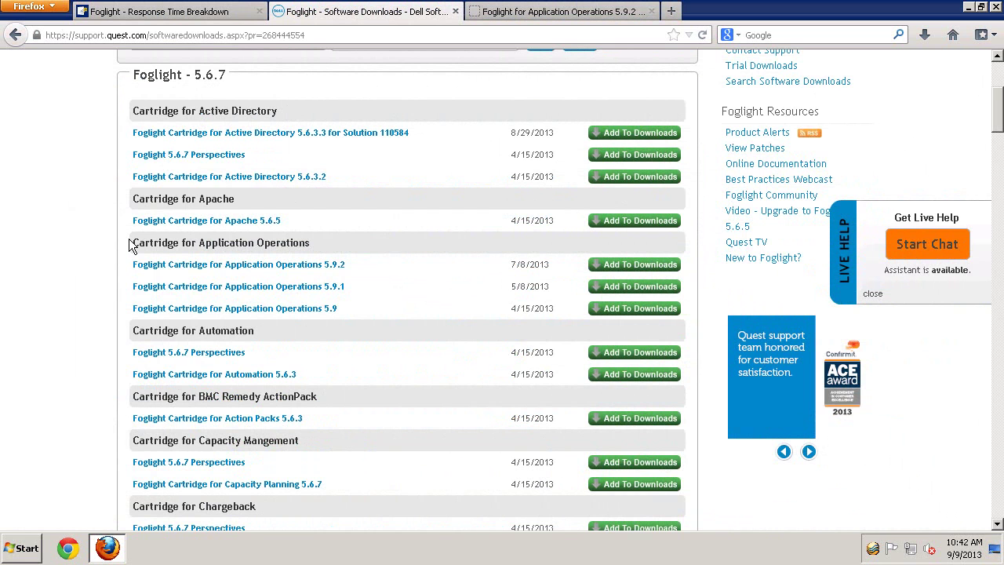
Review the Cartridge for Application Operations downloads and the version 5.9.2 release notes, including the new features
drag(130, 244, 308, 241)
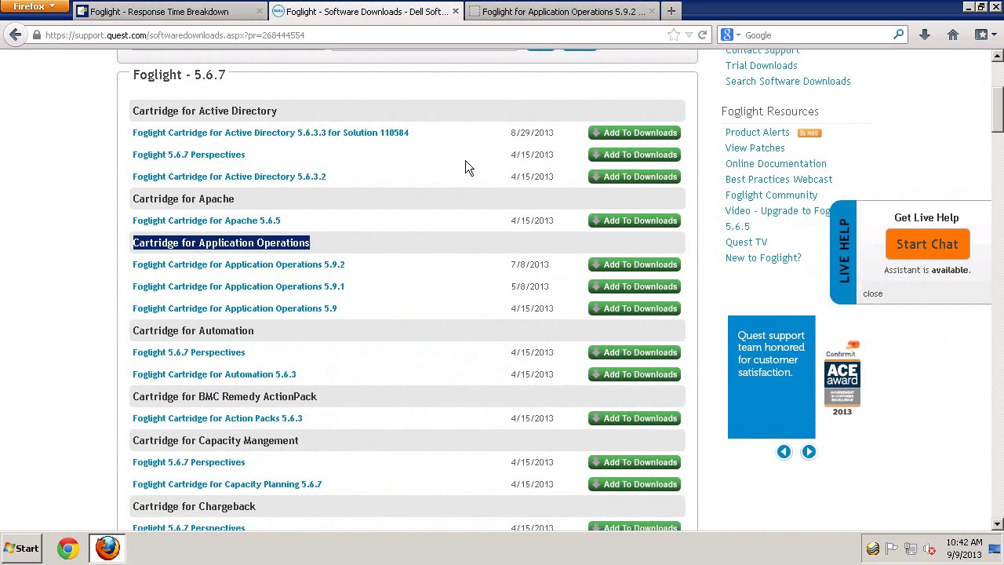
click(557, 12)
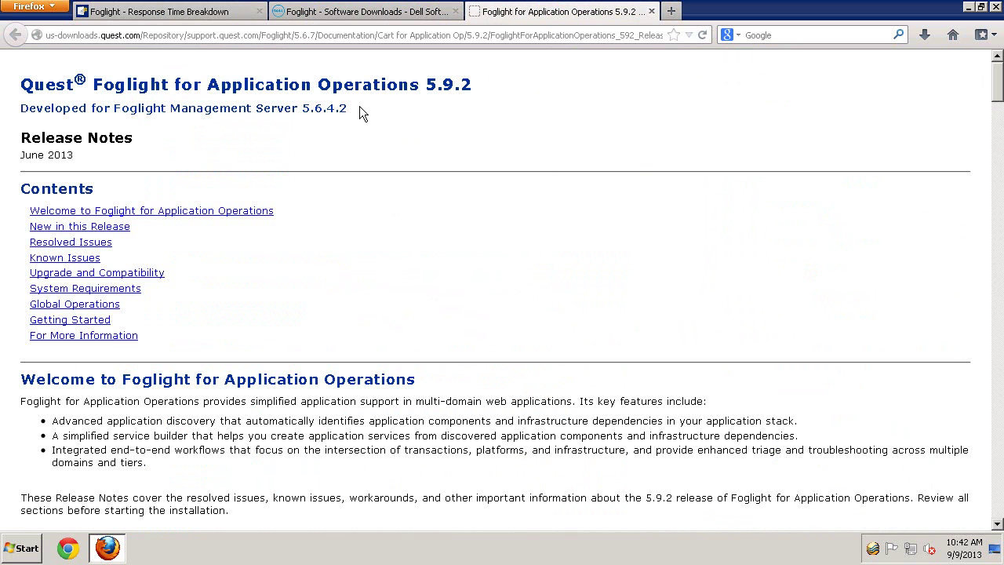
drag(359, 107, 302, 105)
drag(998, 82, 998, 123)
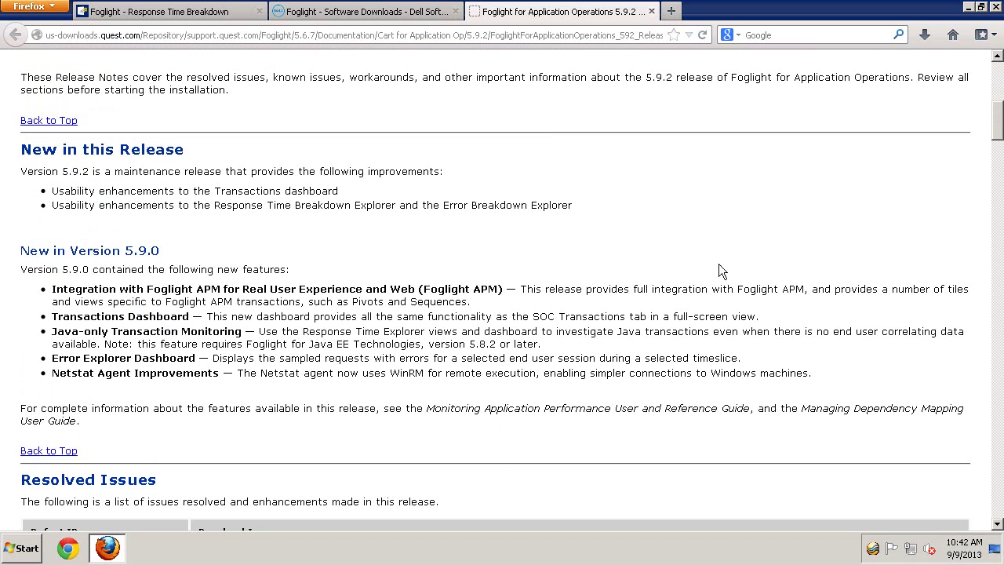
drag(541, 343, 472, 343)
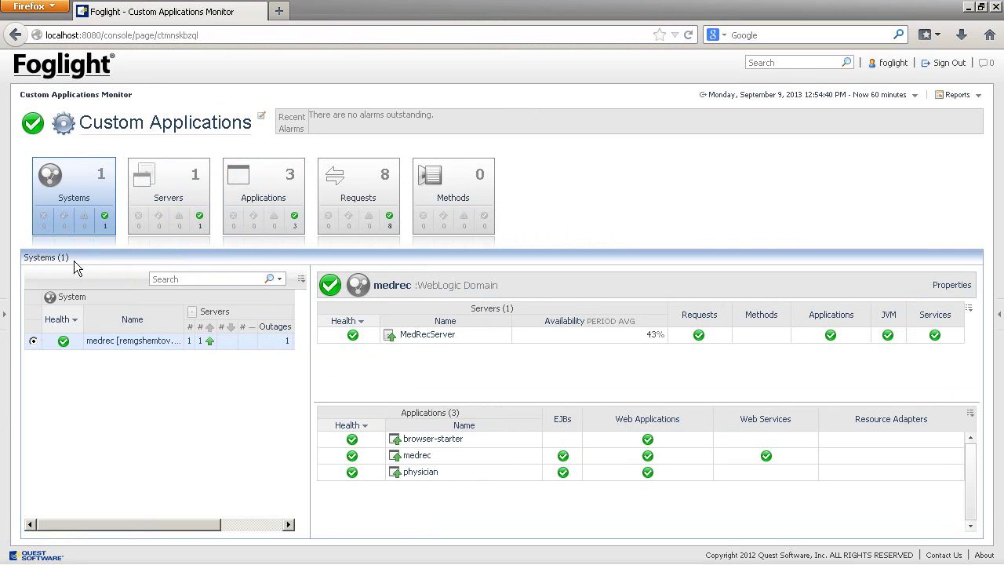
Install the cartridge file Application-Operations-5_9_2.car from the Cartridge Inventory, enabled on install
click(4, 313)
click(56, 136)
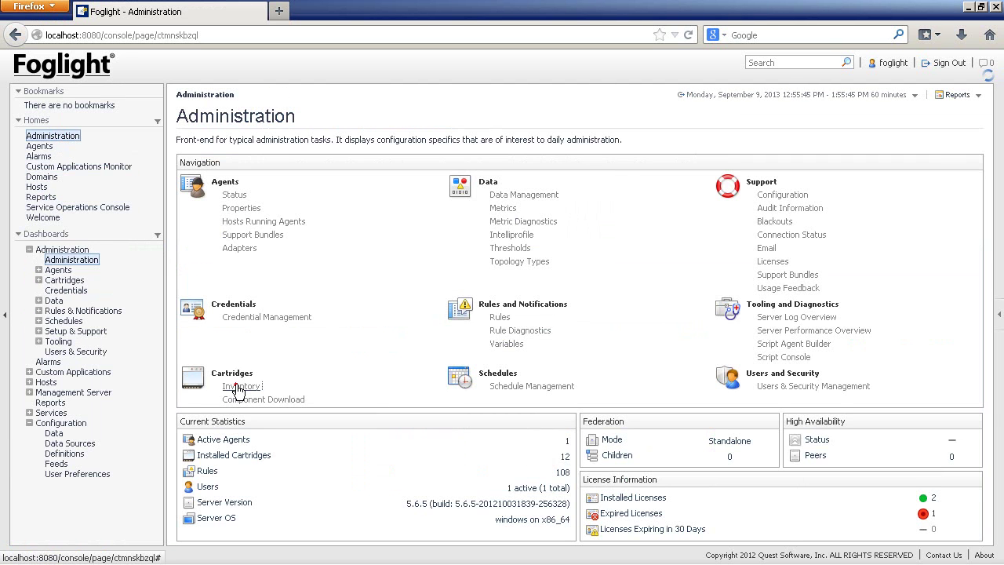
click(238, 386)
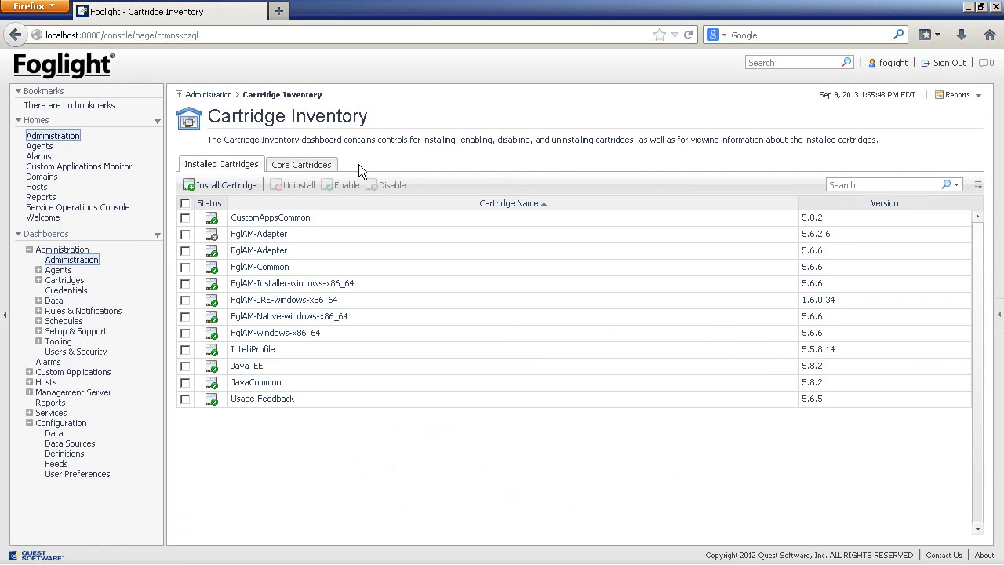
click(233, 188)
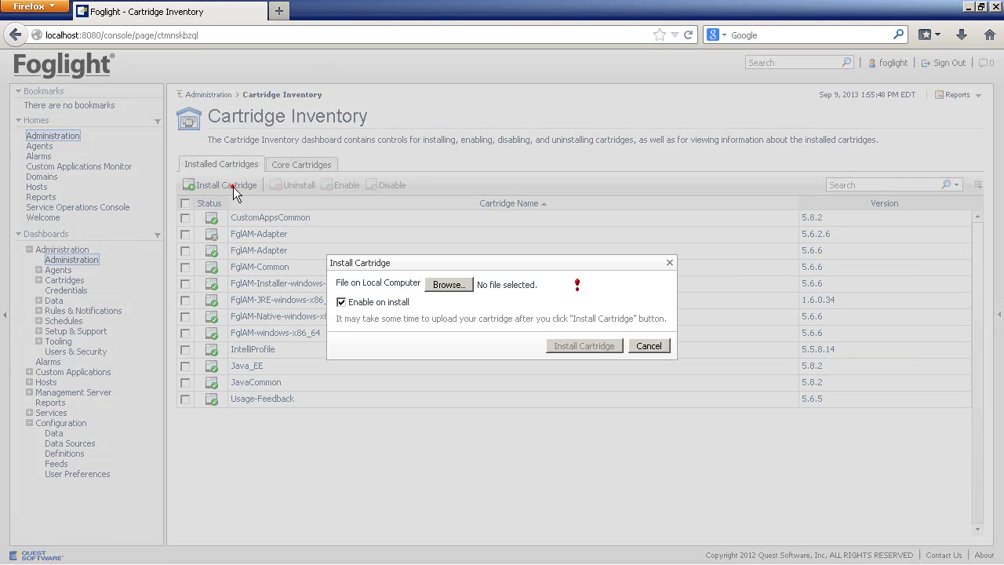
click(440, 286)
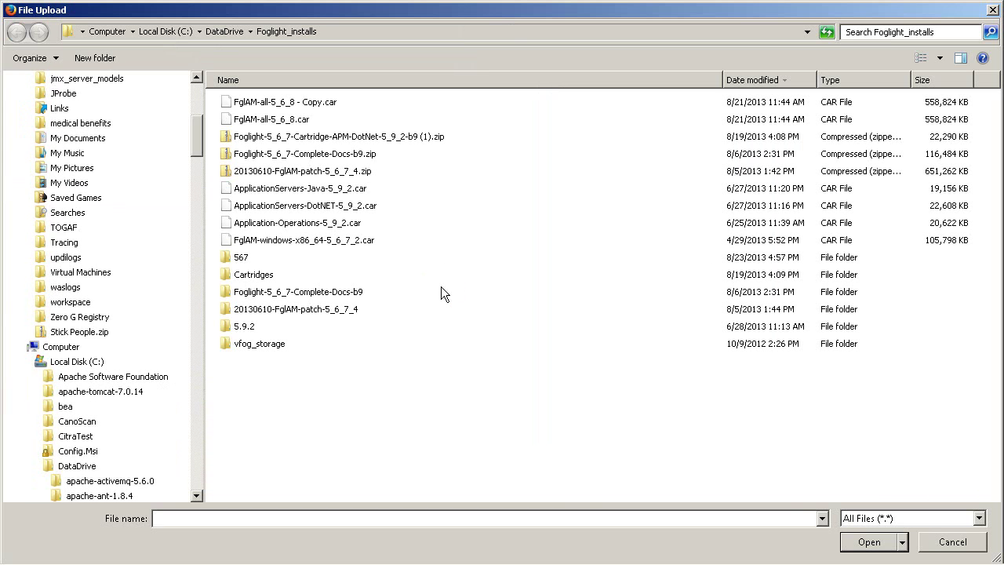
double_click(354, 223)
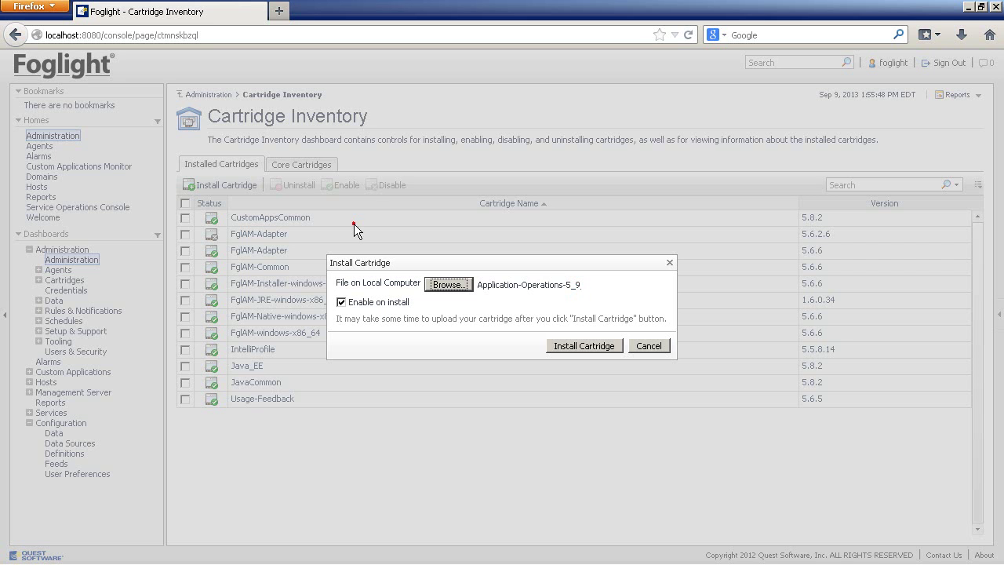
click(571, 343)
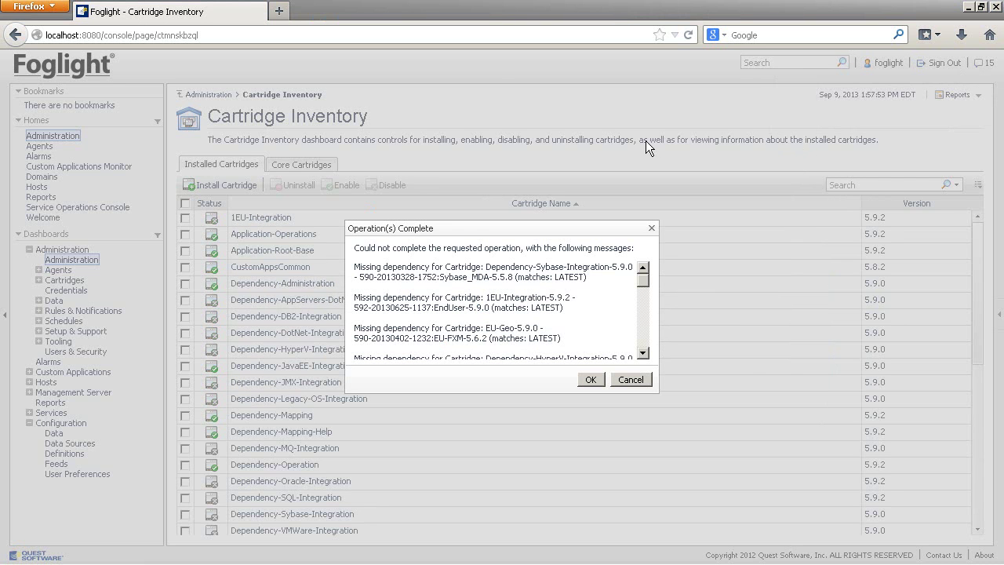
Read through the messages reported by the cartridge installation and dismiss the dialog
click(626, 355)
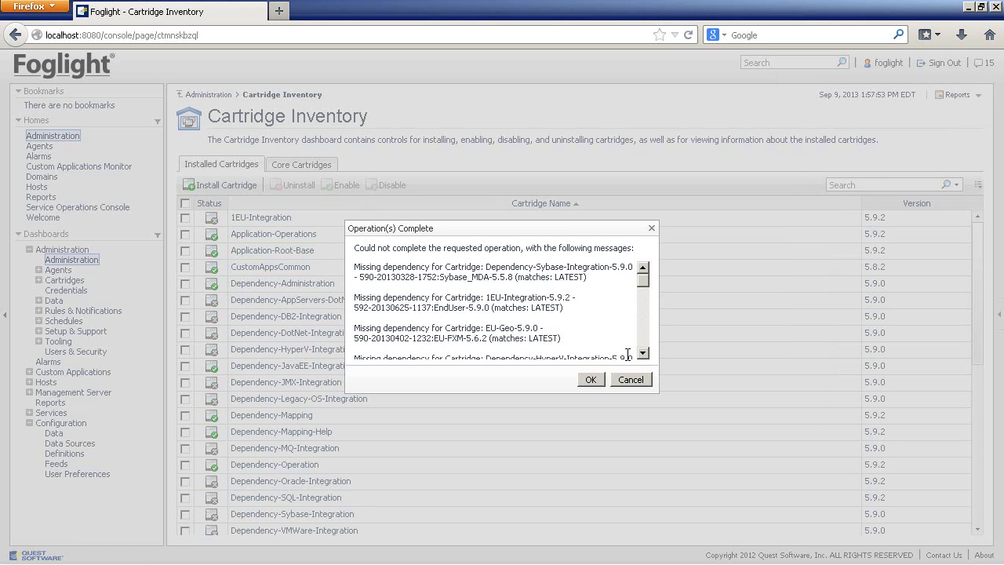
click(643, 354)
click(643, 354)
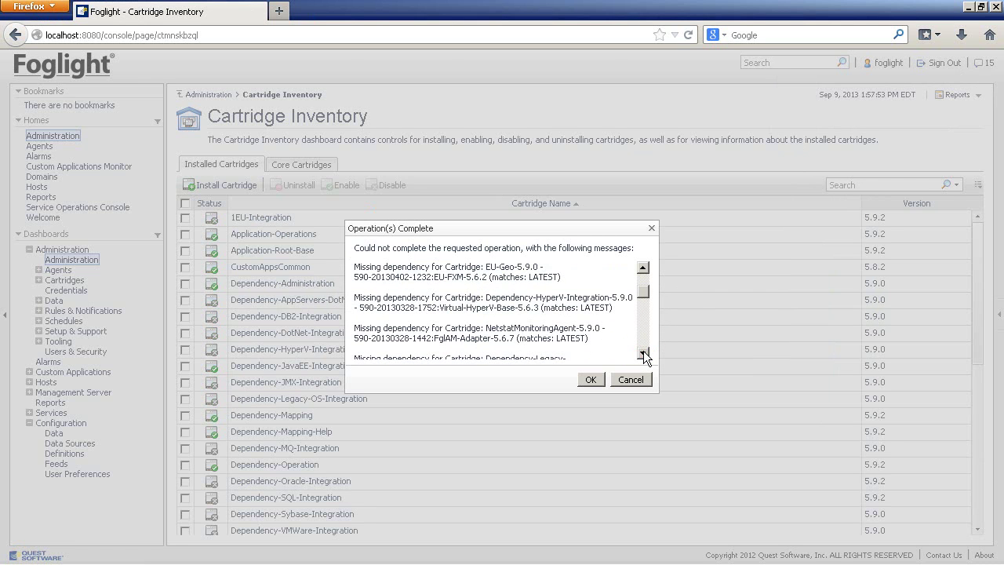
click(643, 353)
click(644, 354)
click(643, 354)
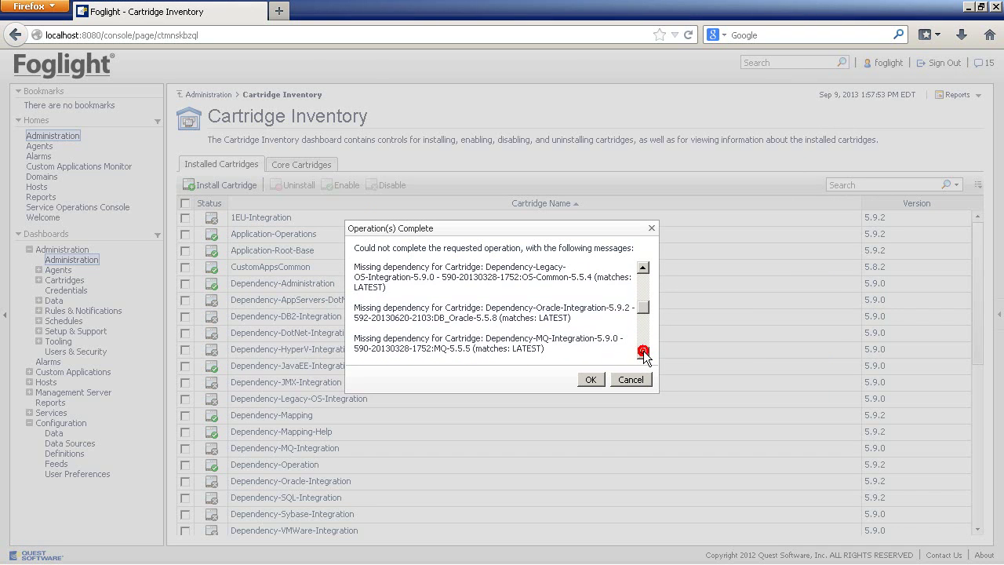
click(643, 354)
click(643, 354)
click(644, 353)
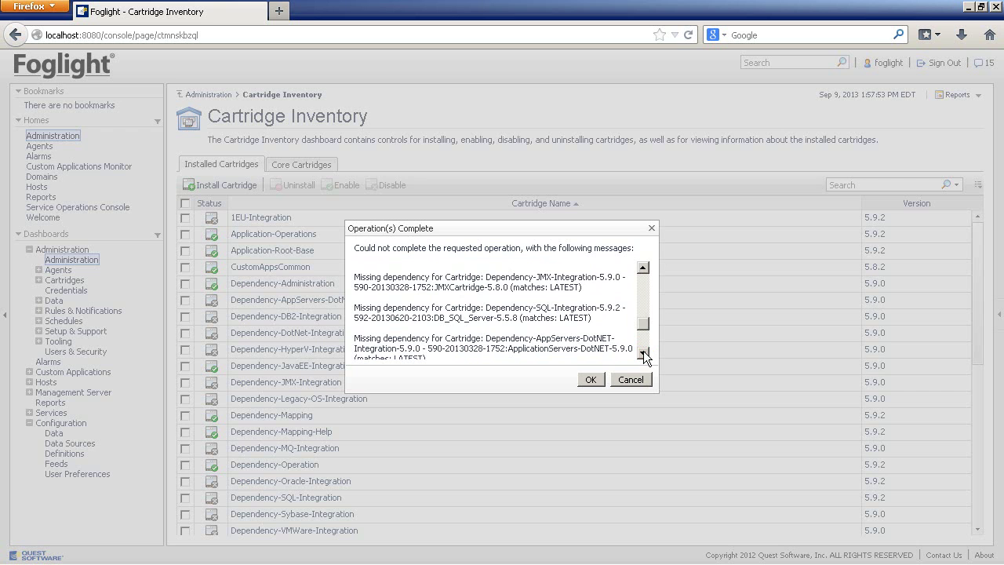
click(592, 380)
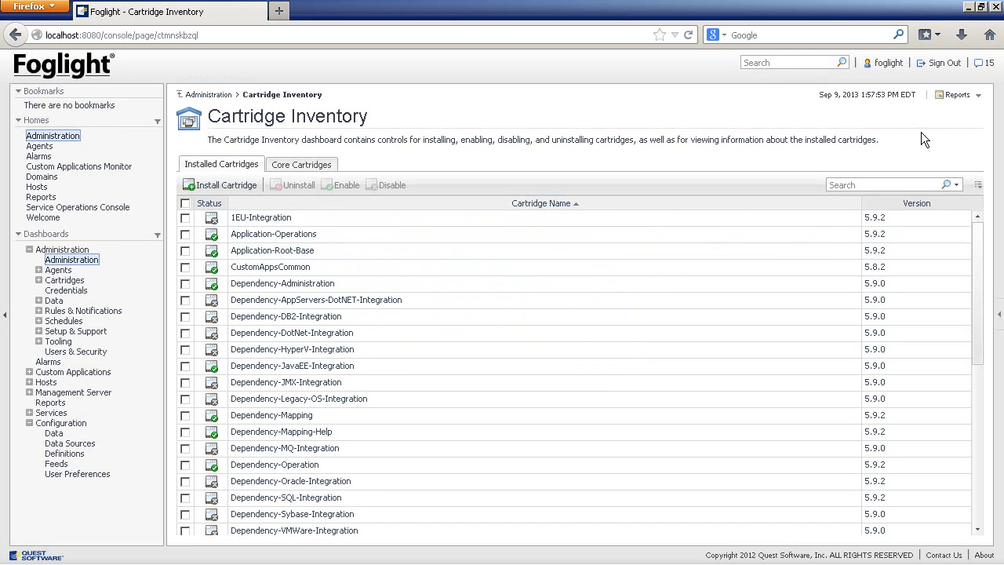
Check the console notifications for the Application-Operations-5_9_2.car installation message, then close the notification list
click(977, 68)
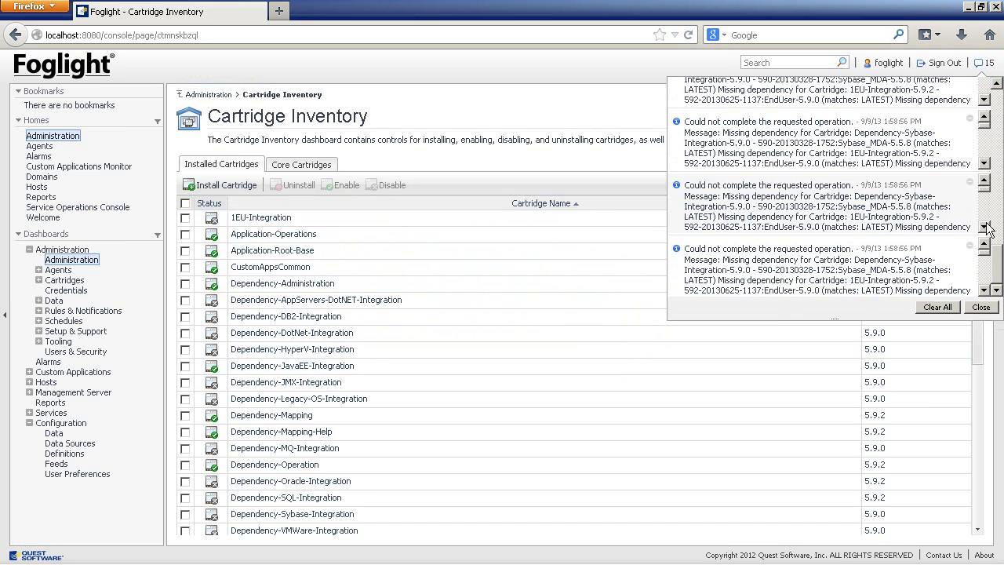
drag(998, 276, 999, 118)
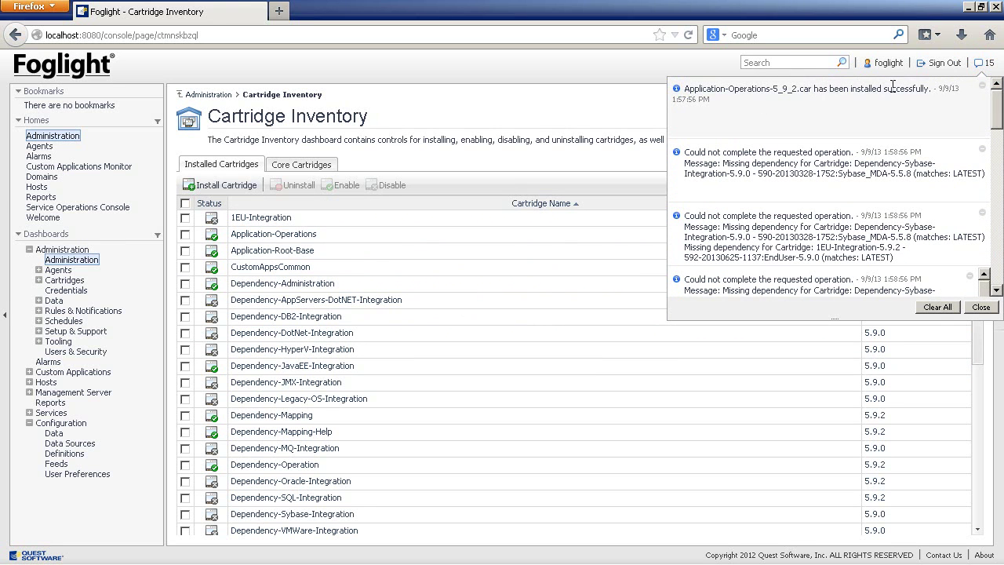
drag(928, 85, 693, 88)
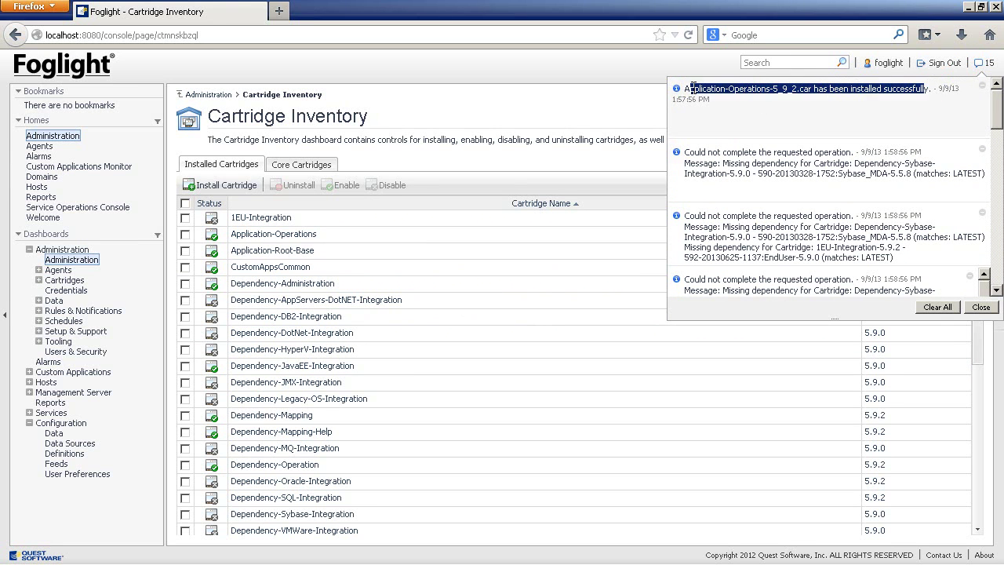
click(979, 306)
Filter the installed cartridges by "java" and expand the APM group of dashboards
click(865, 182)
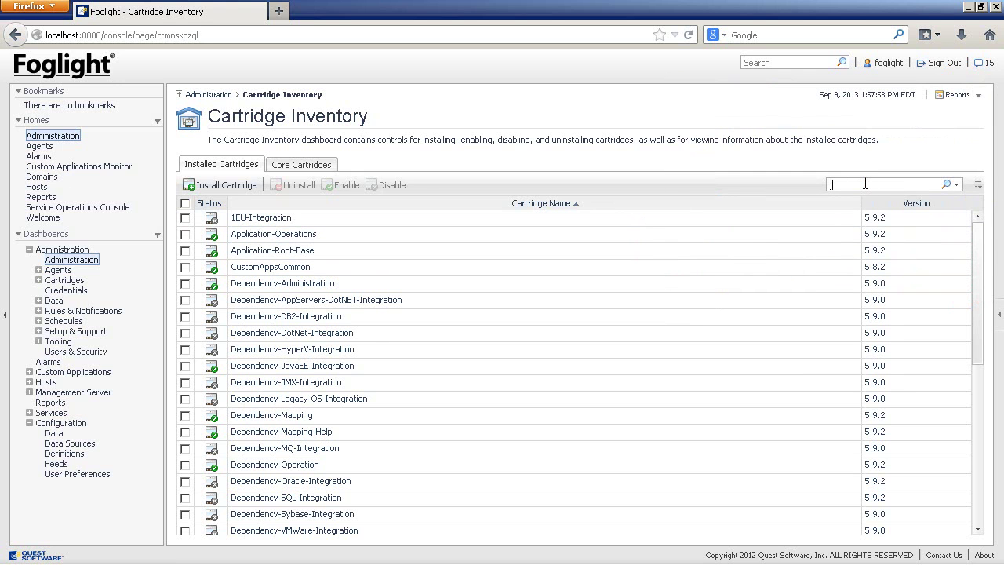
key(Return)
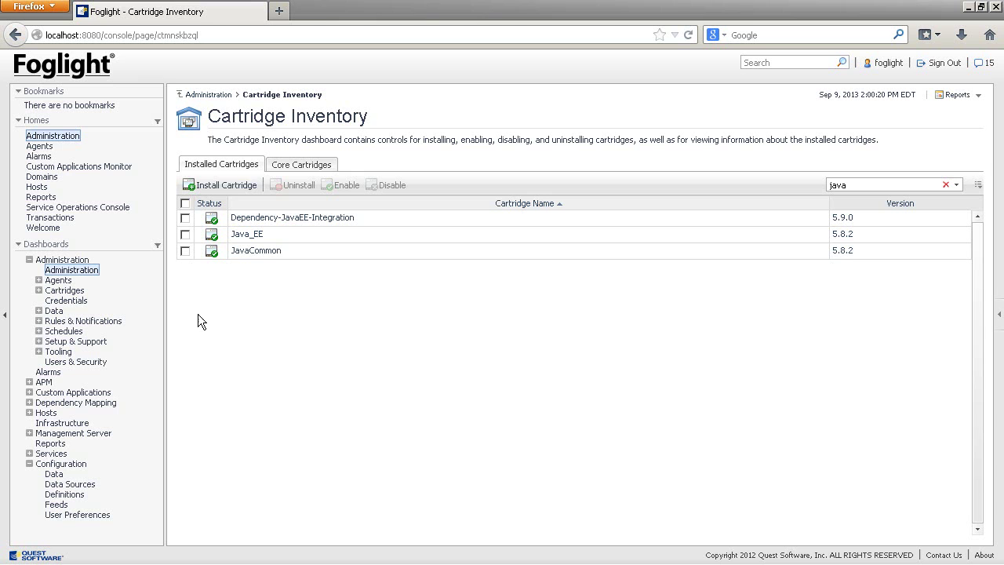
click(66, 220)
click(29, 382)
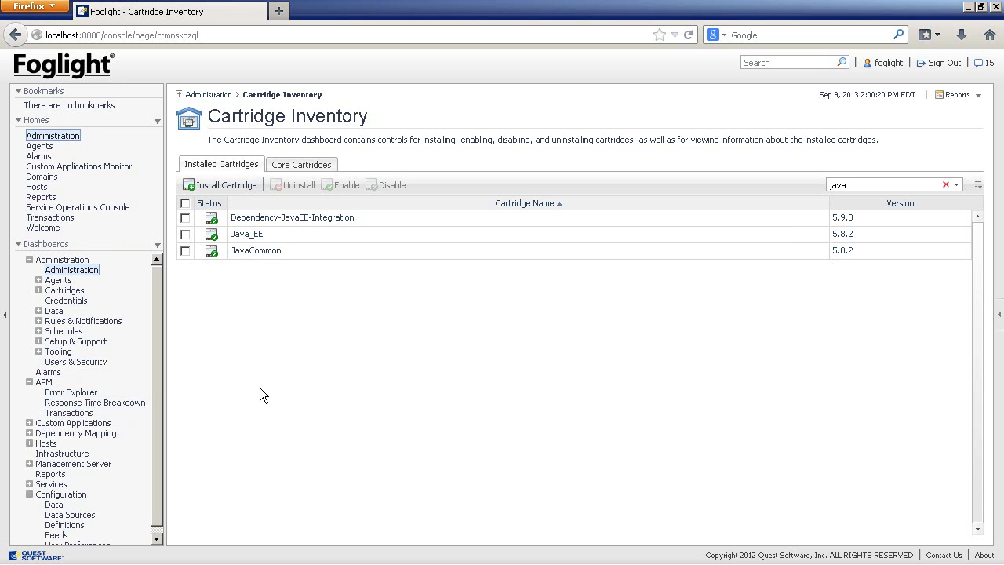
Open the JavaEE recording.config file in the Agent Properties administration page
click(210, 95)
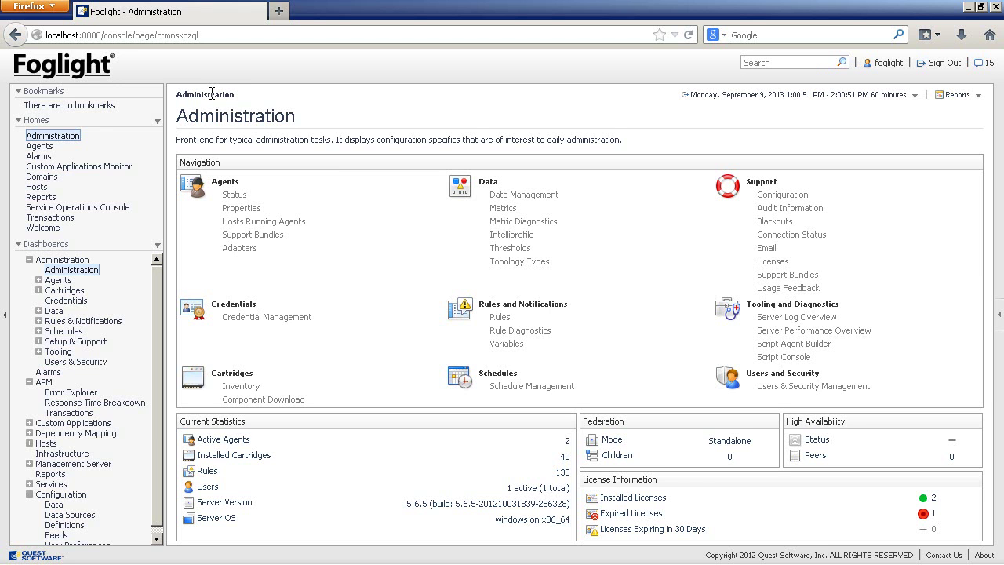
click(250, 206)
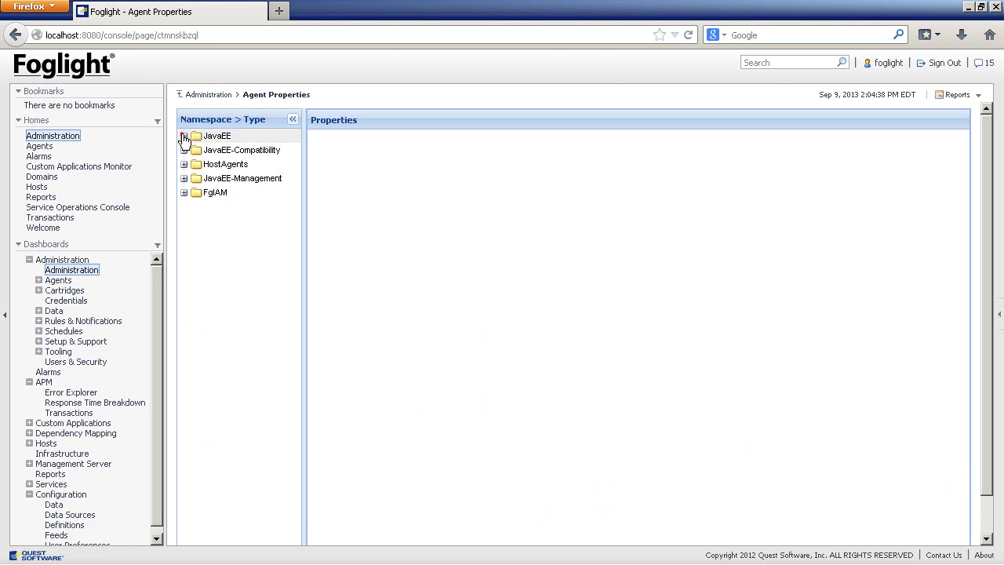
click(184, 136)
click(229, 250)
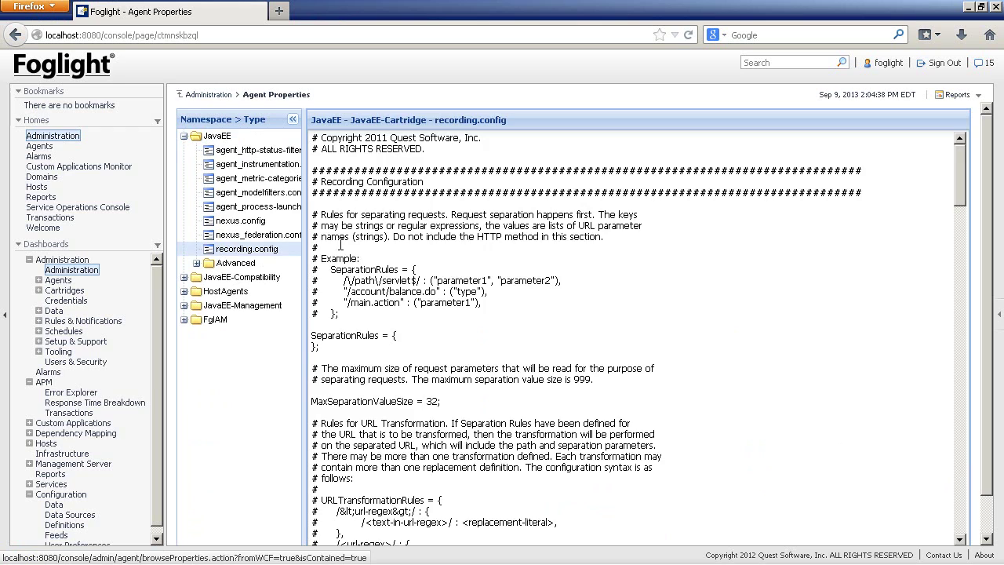
Add IndividualRequestBreakdowns to the end of the active RequestDetailDefault list in recording.config and save the configuration
drag(957, 187, 956, 377)
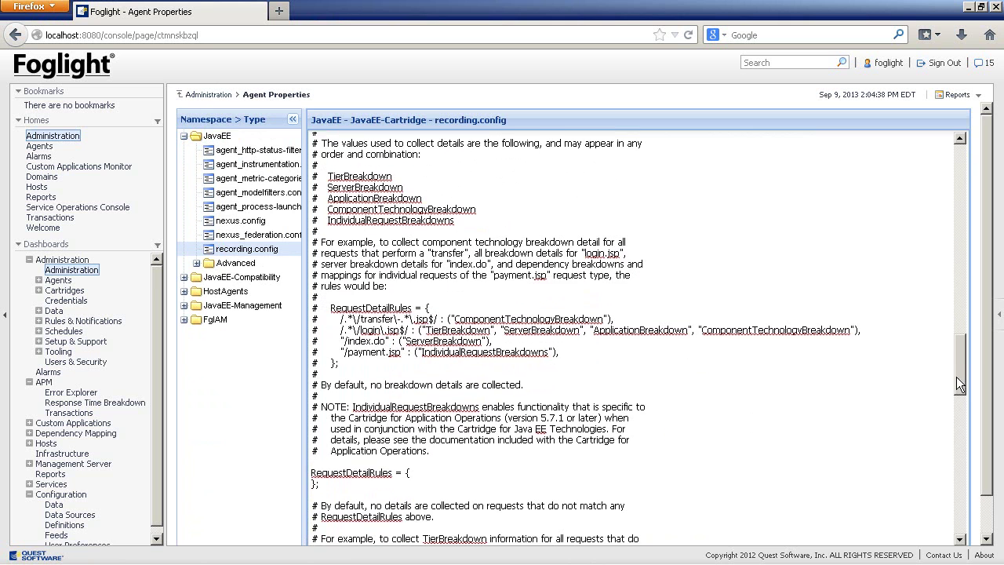
double_click(497, 346)
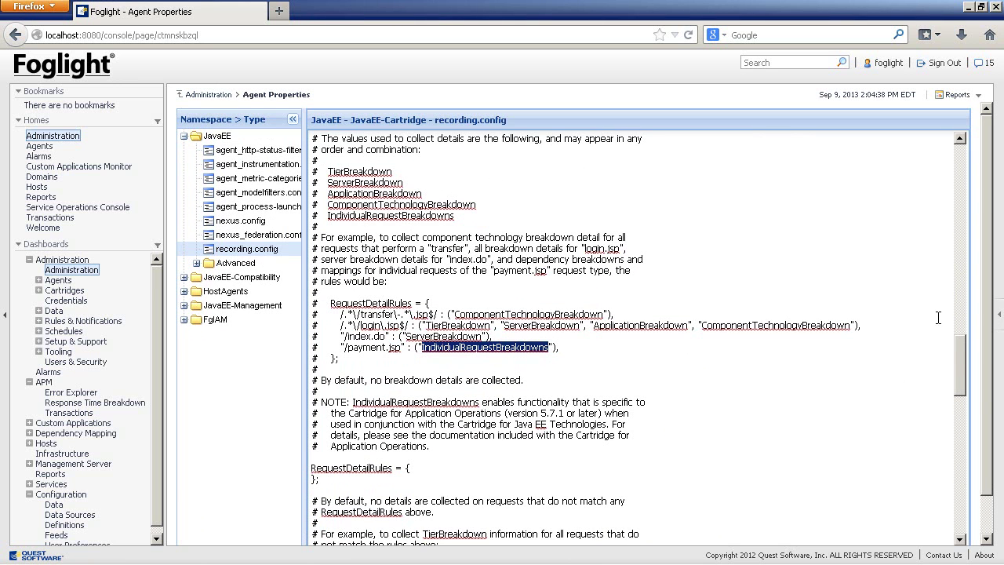
drag(959, 360, 957, 405)
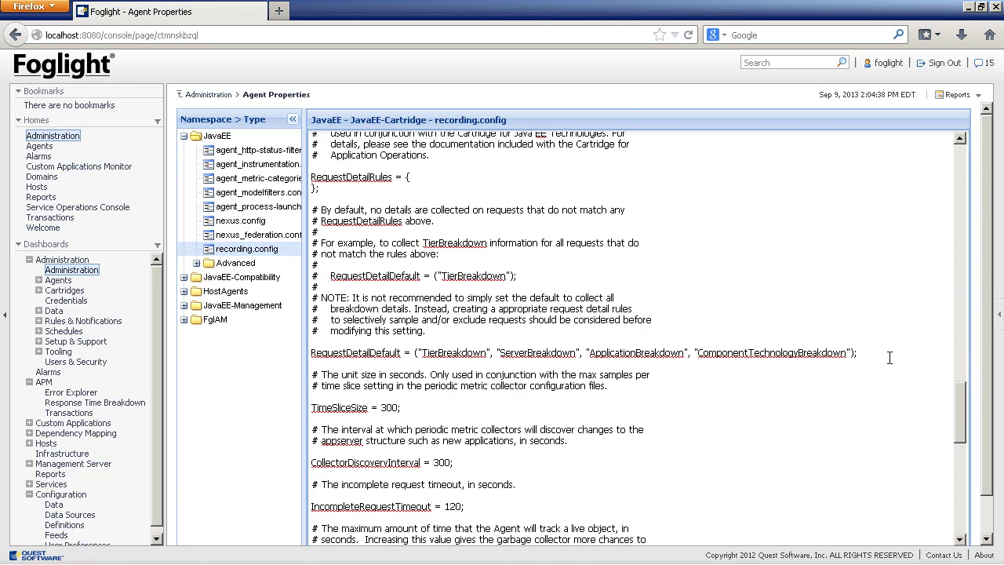
click(853, 355)
text(,"IndividualRequestBreakdowns")
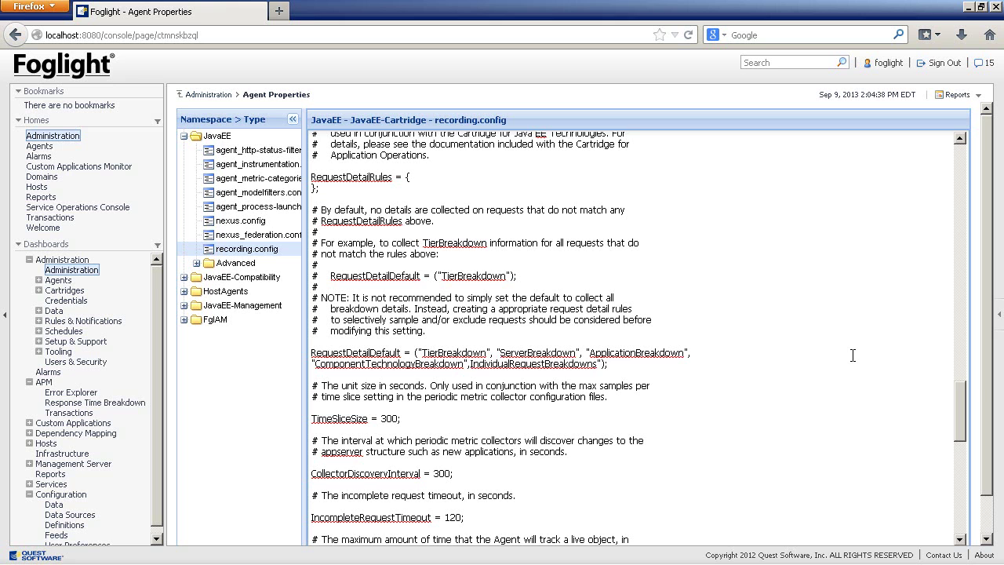
click(985, 400)
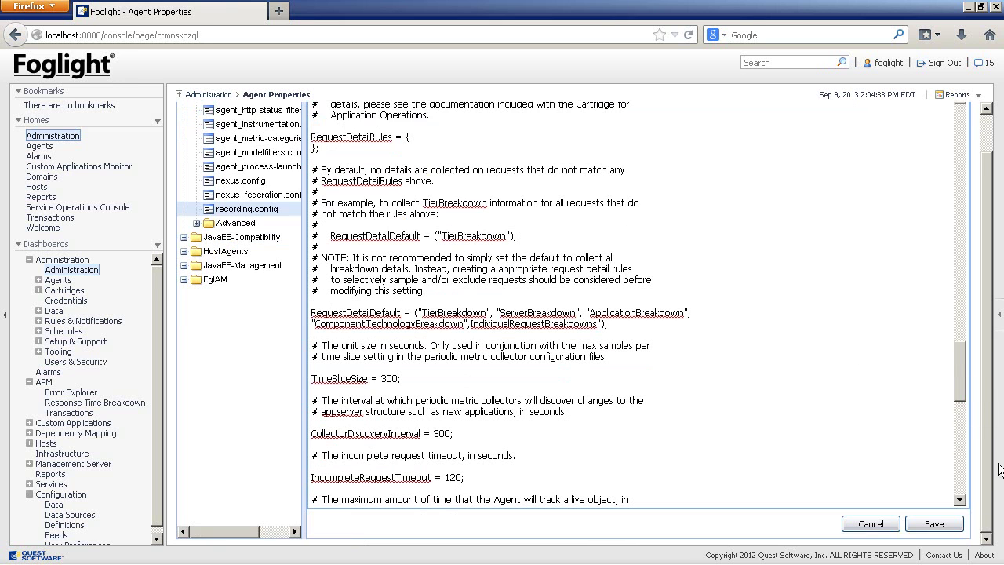
click(949, 524)
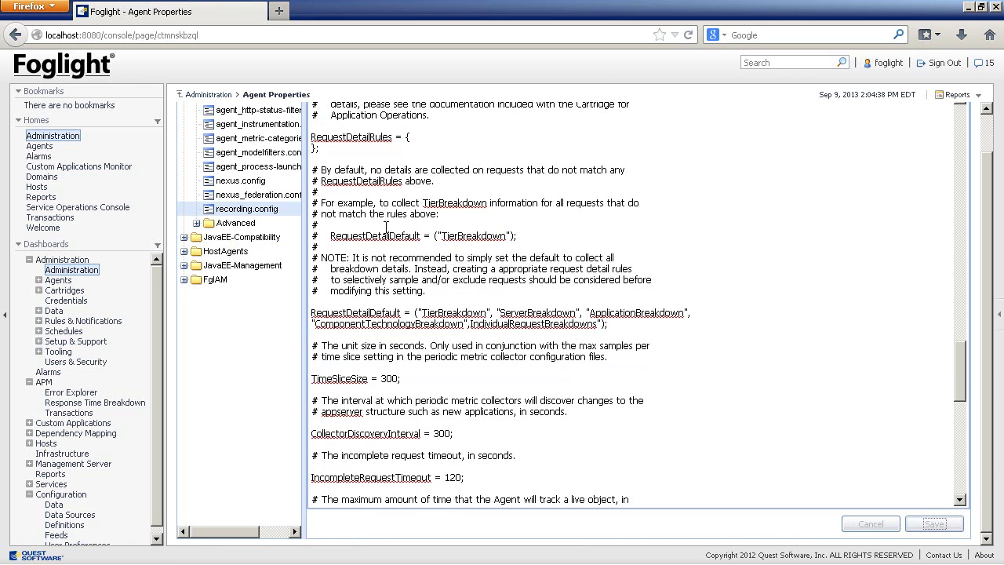
Open the Response Time Breakdown Explorer for the /physician-web/physician transaction from the Transactions dashboard
click(218, 95)
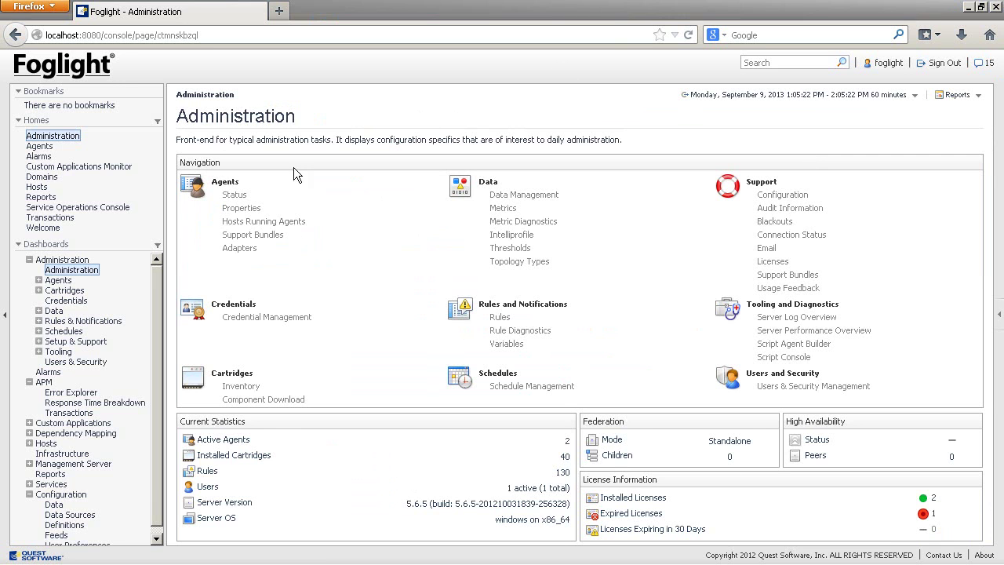
click(117, 167)
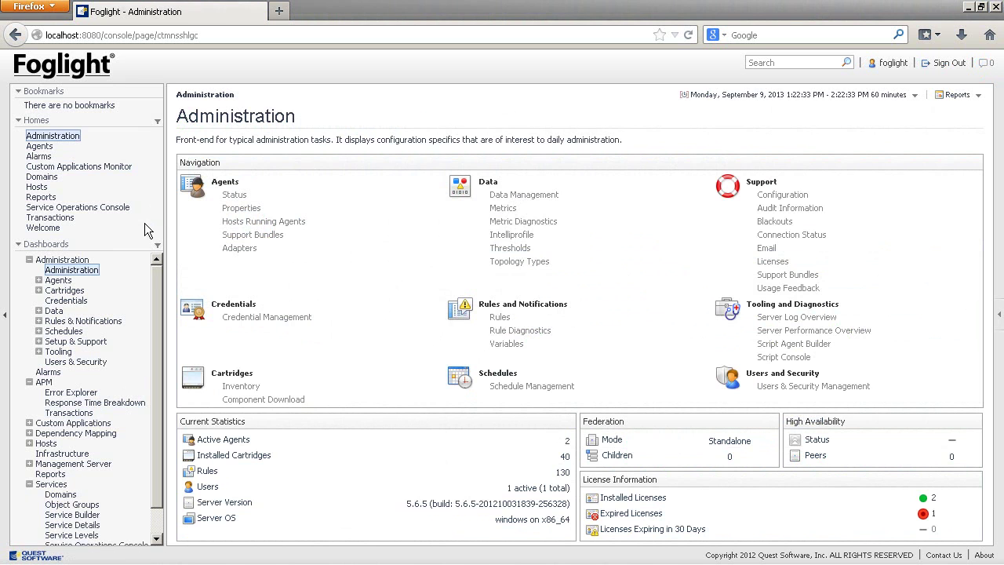
click(64, 220)
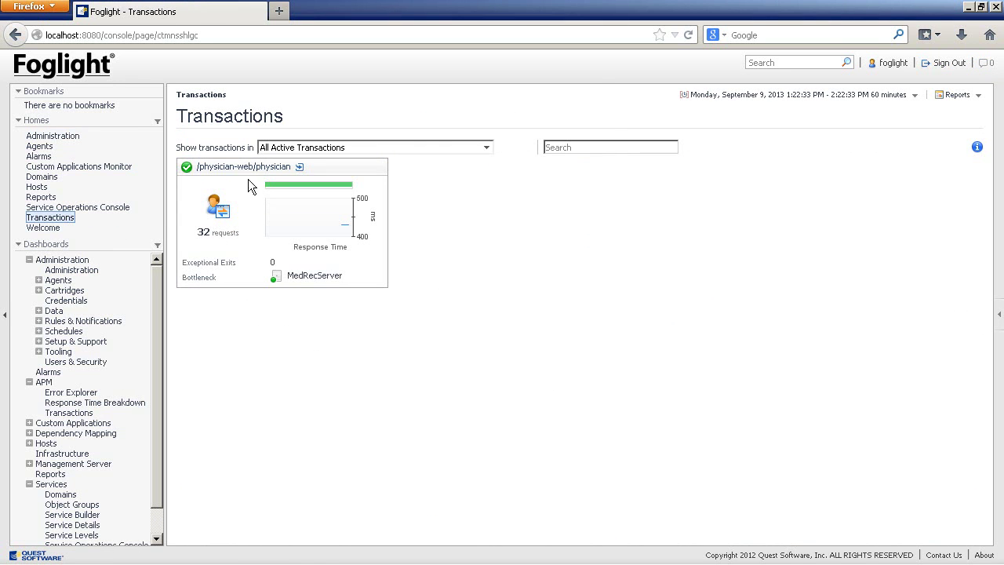
click(243, 169)
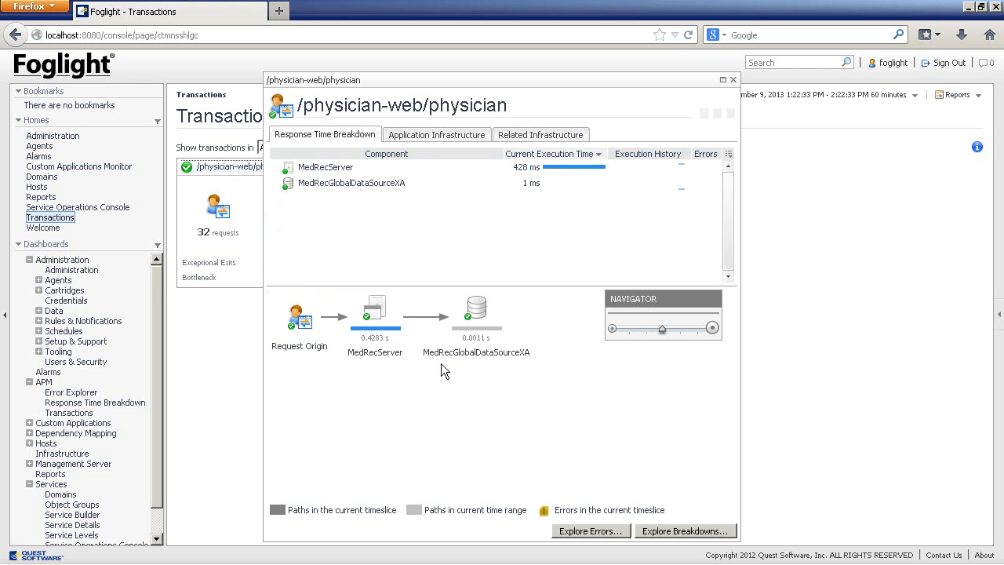
click(681, 532)
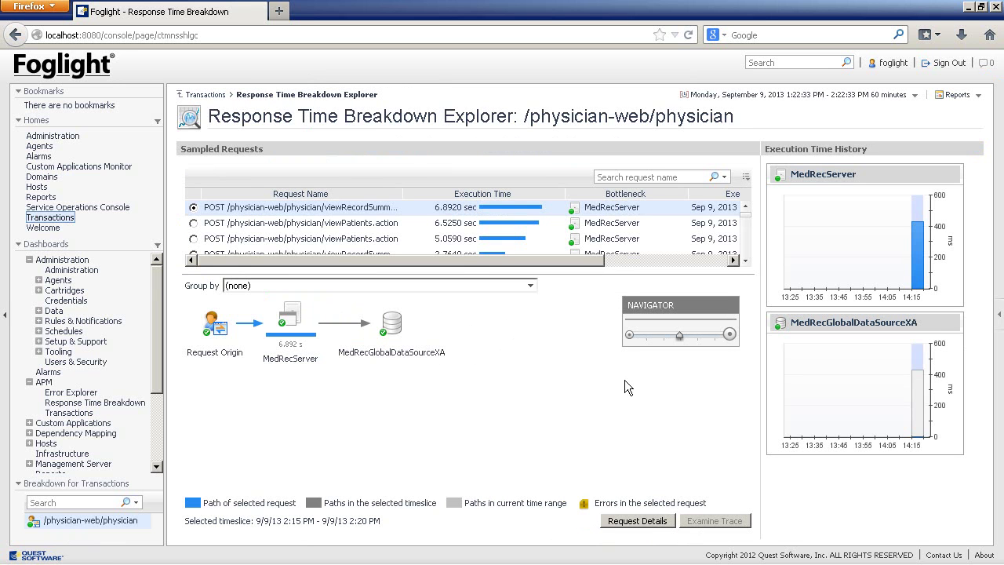
Compare the flow maps of the sampled viewPatients.action and viewRecordSummary requests for /physician-web/physician
click(193, 223)
click(194, 239)
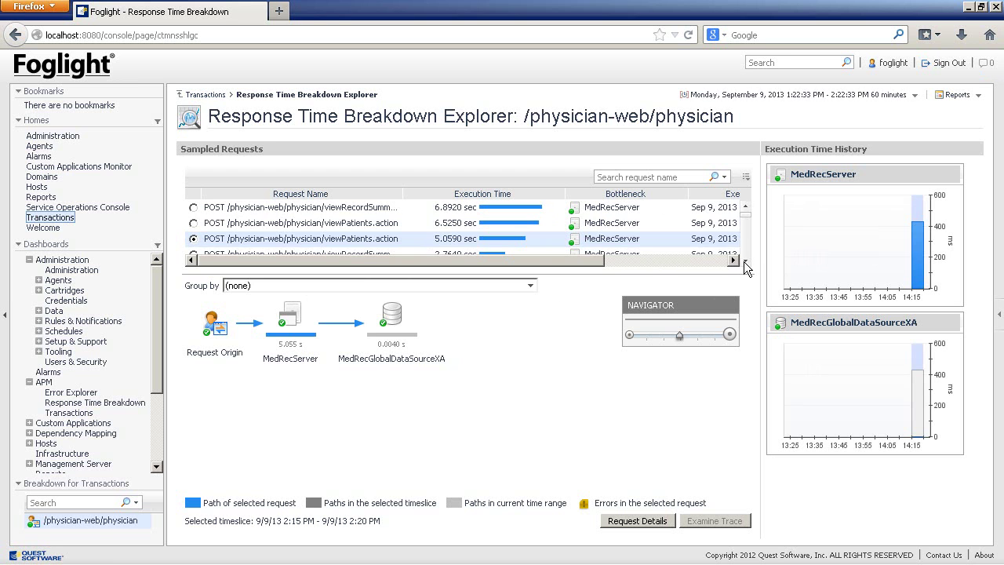
click(745, 261)
click(745, 260)
click(193, 224)
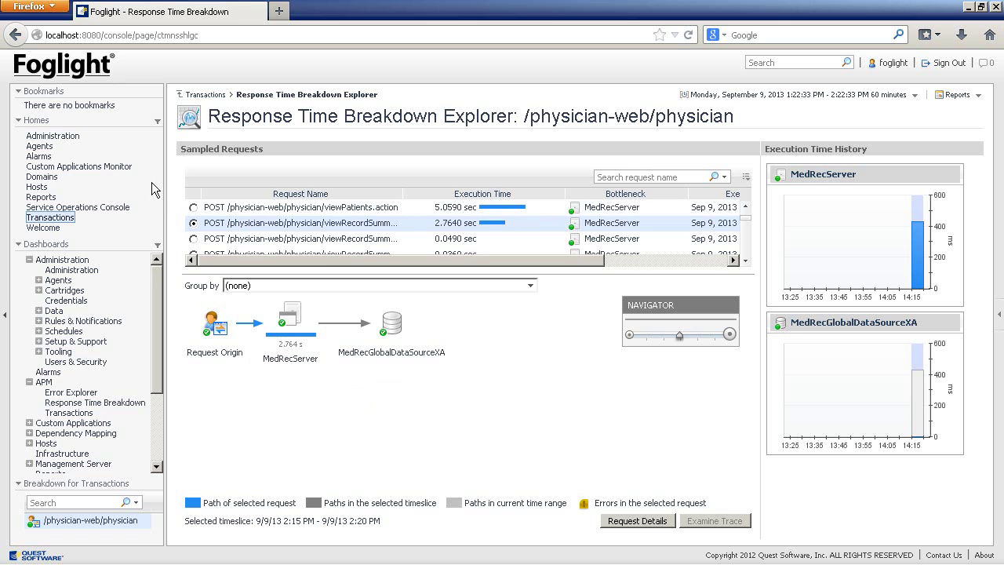
click(193, 208)
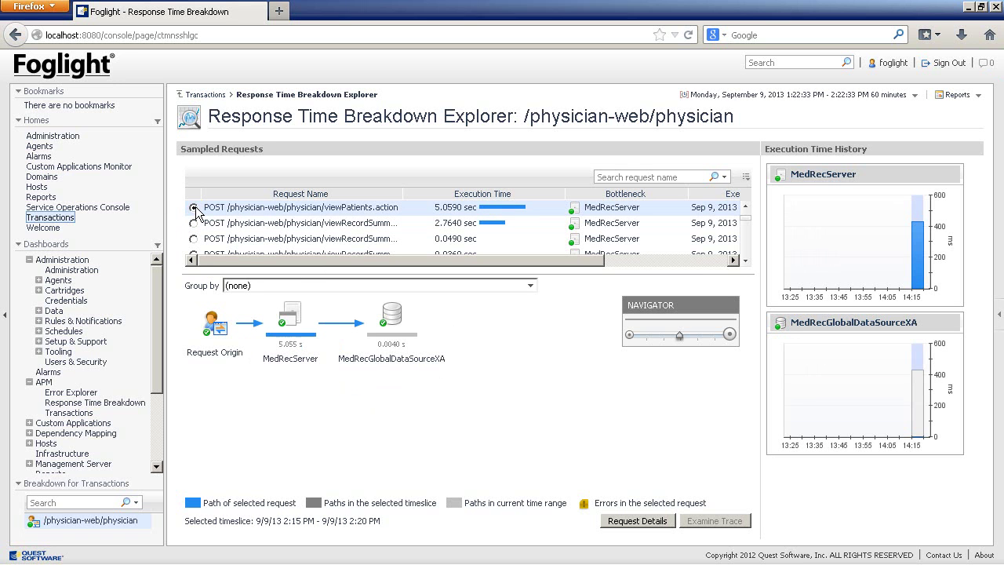